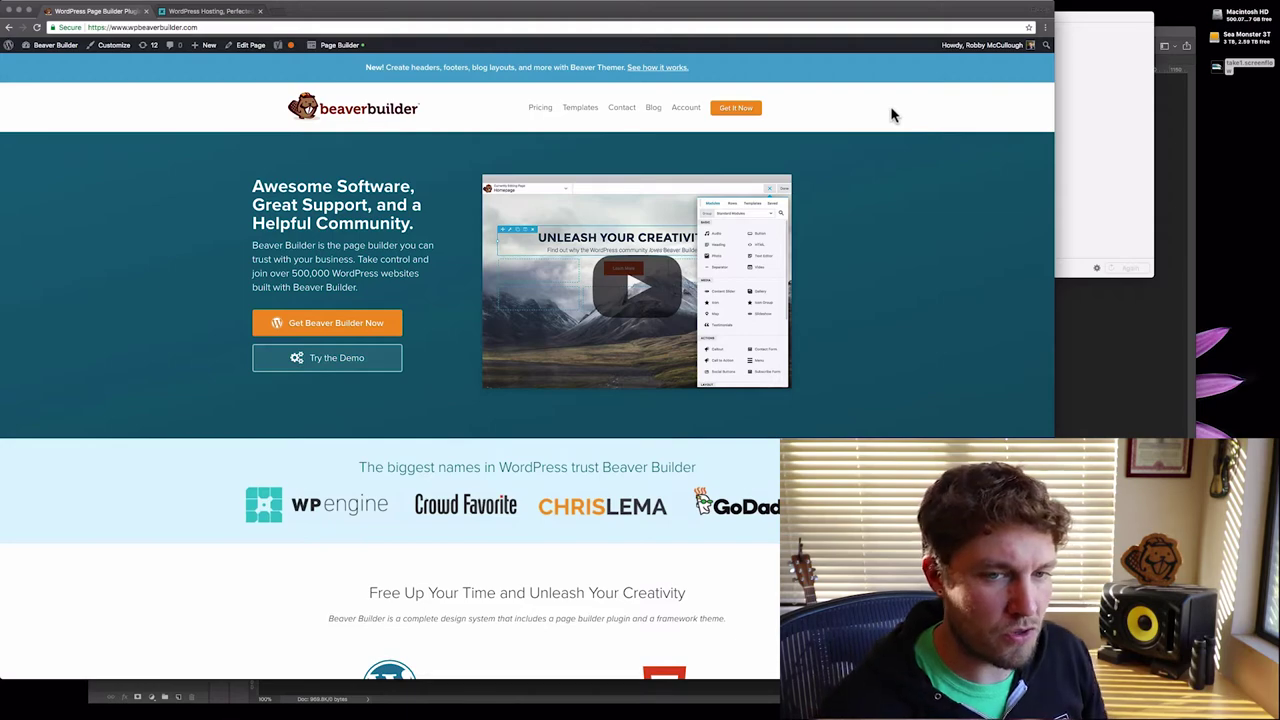
Bring the ImageOptim window in front of the Beaver Builder homepage in Chrome
click(1083, 78)
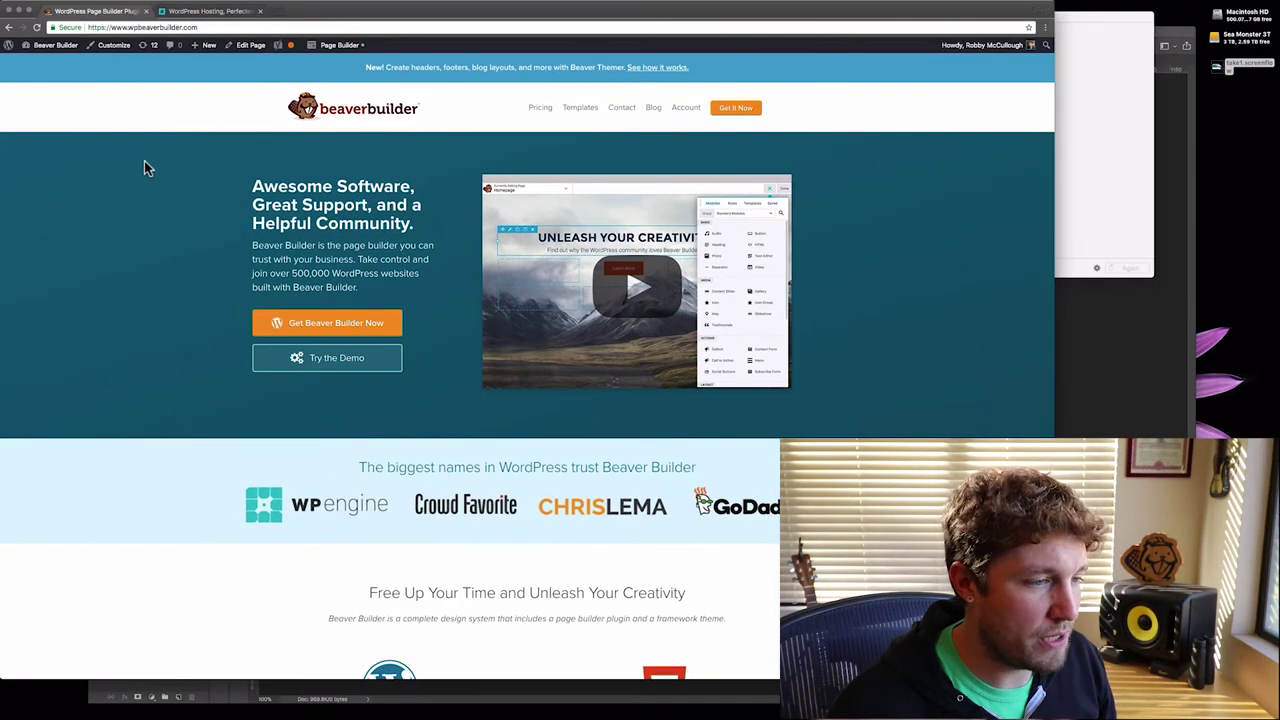
Scroll down the Beaver Builder homepage to the 'Beaver Builder in the Wild' showcase
scroll(144, 163, down, 5)
scroll(145, 167, down, 15)
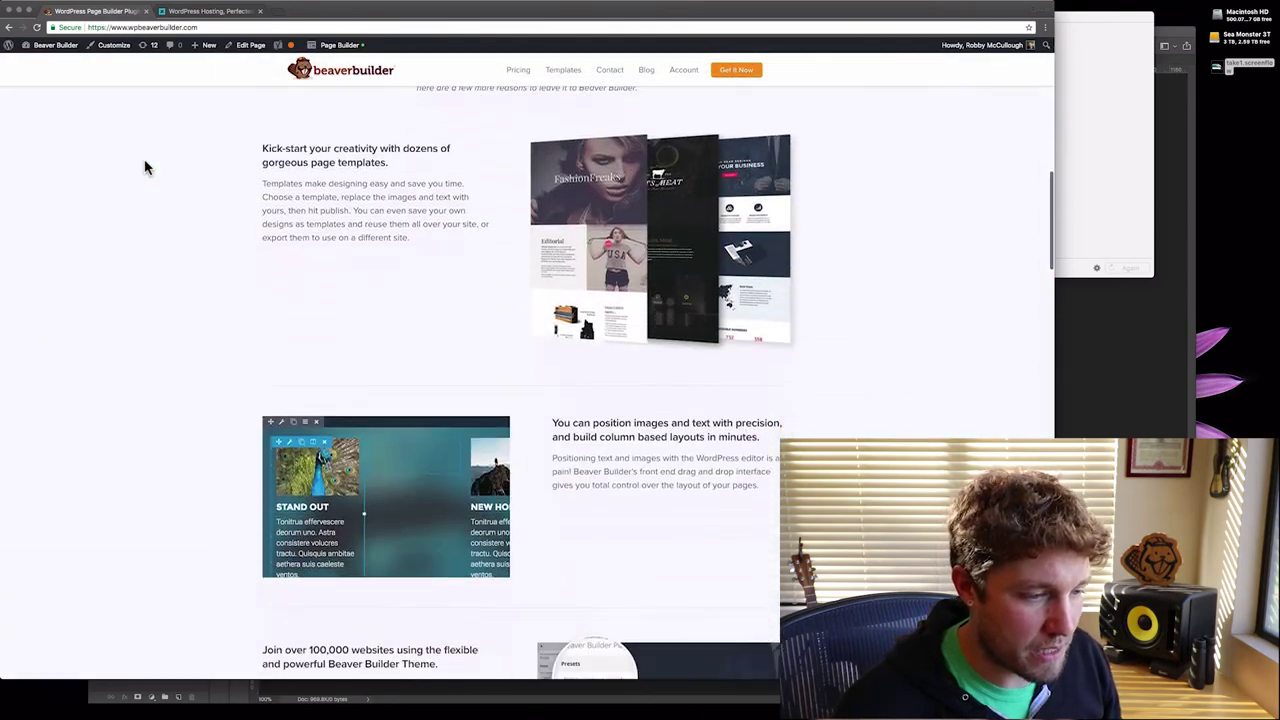
scroll(144, 163, down, 5)
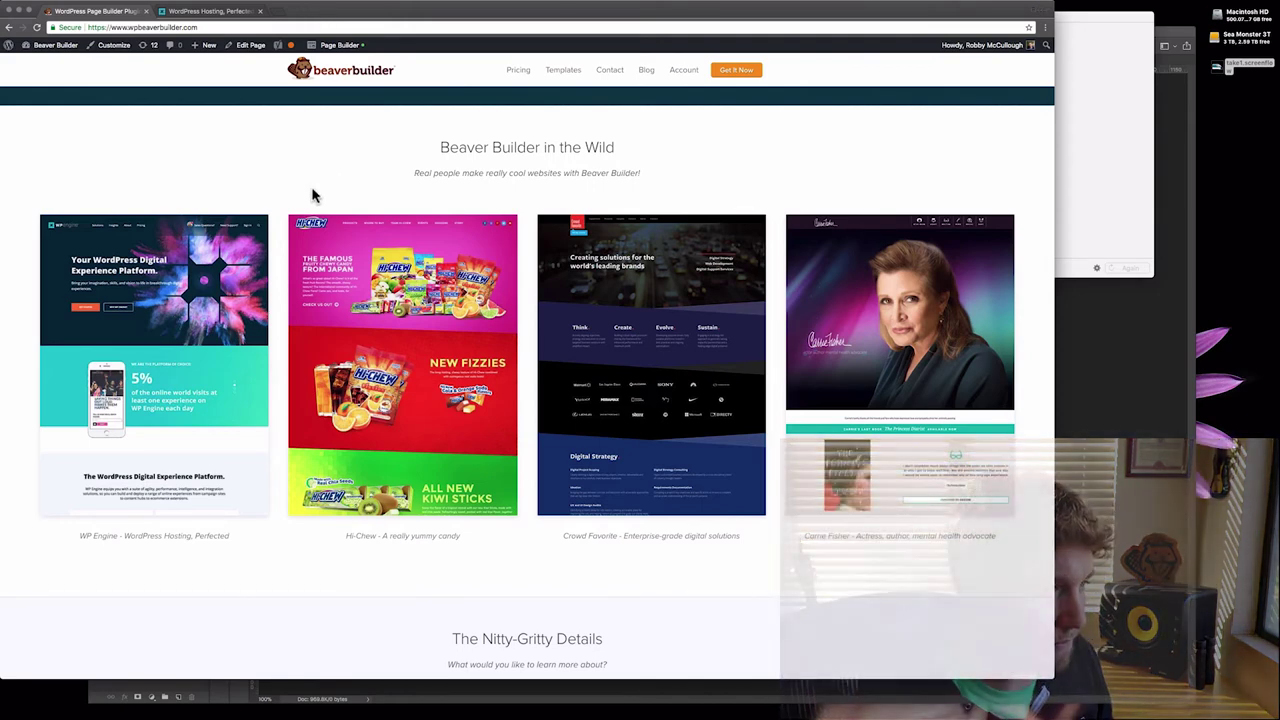
On the WP Engine page, capture a full-size screenshot with the DevTools 'screenshot' command
click(204, 12)
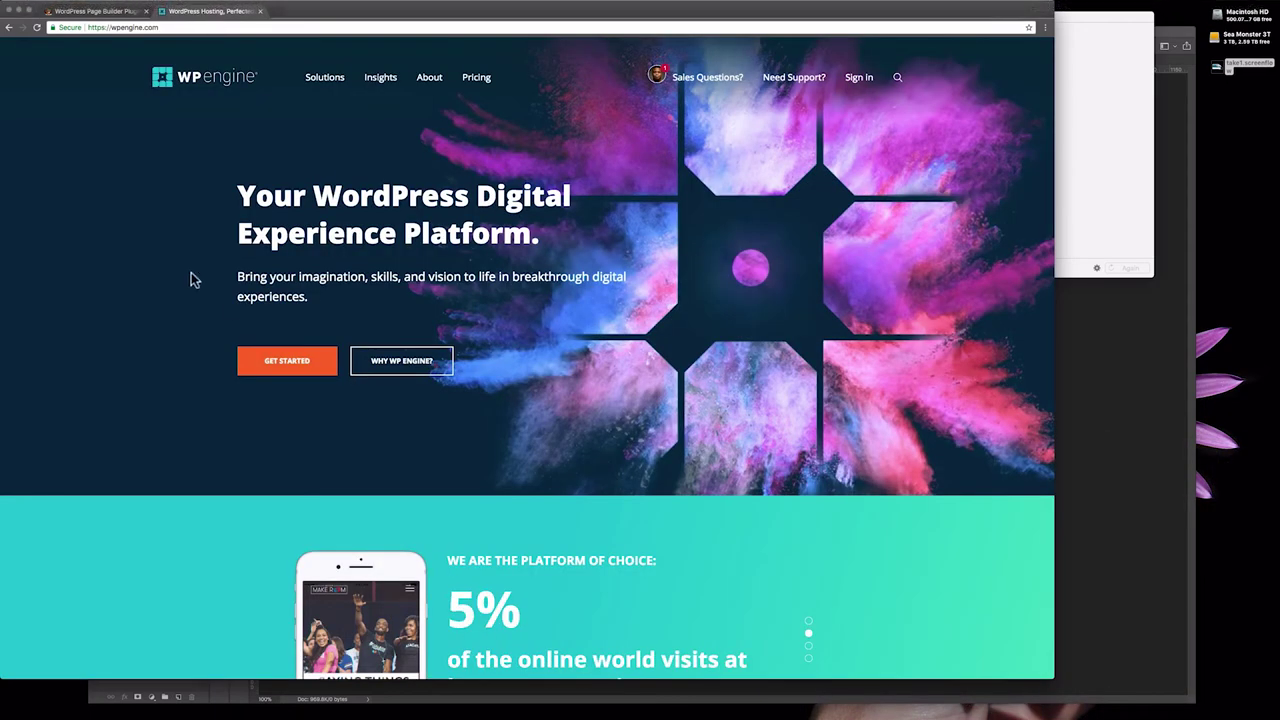
key(super+alt+i)
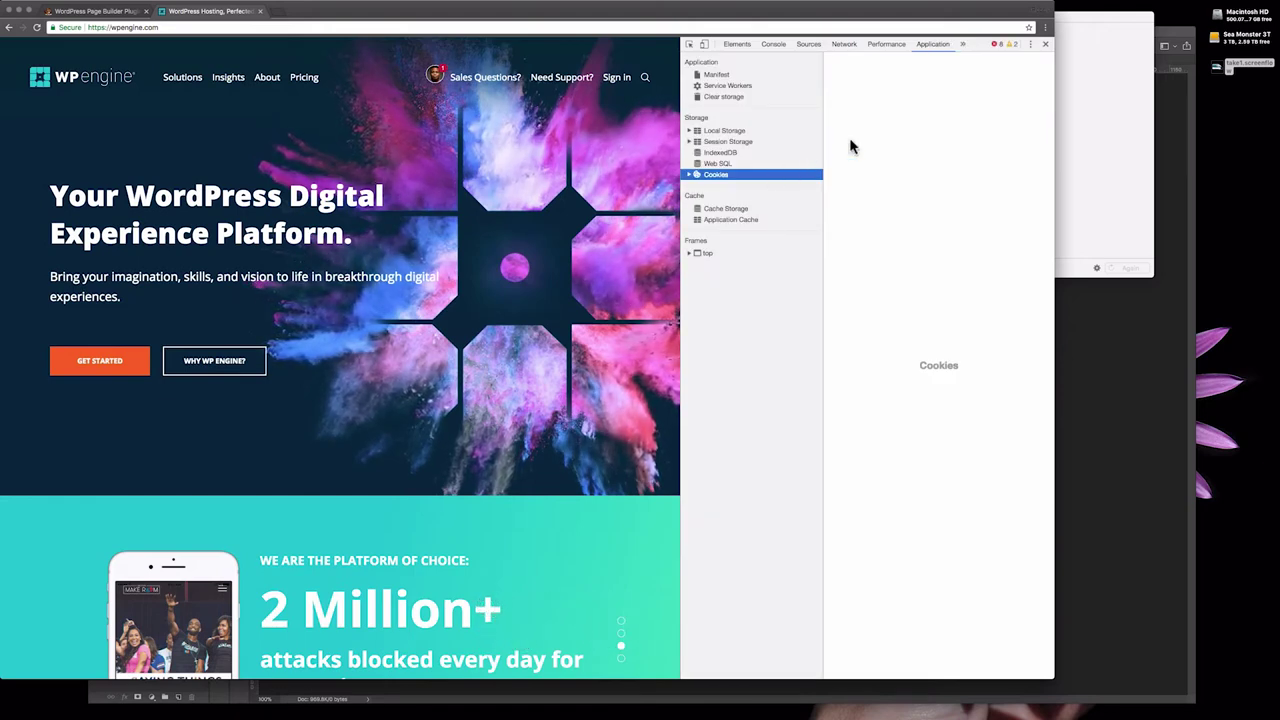
key(super+shift+p)
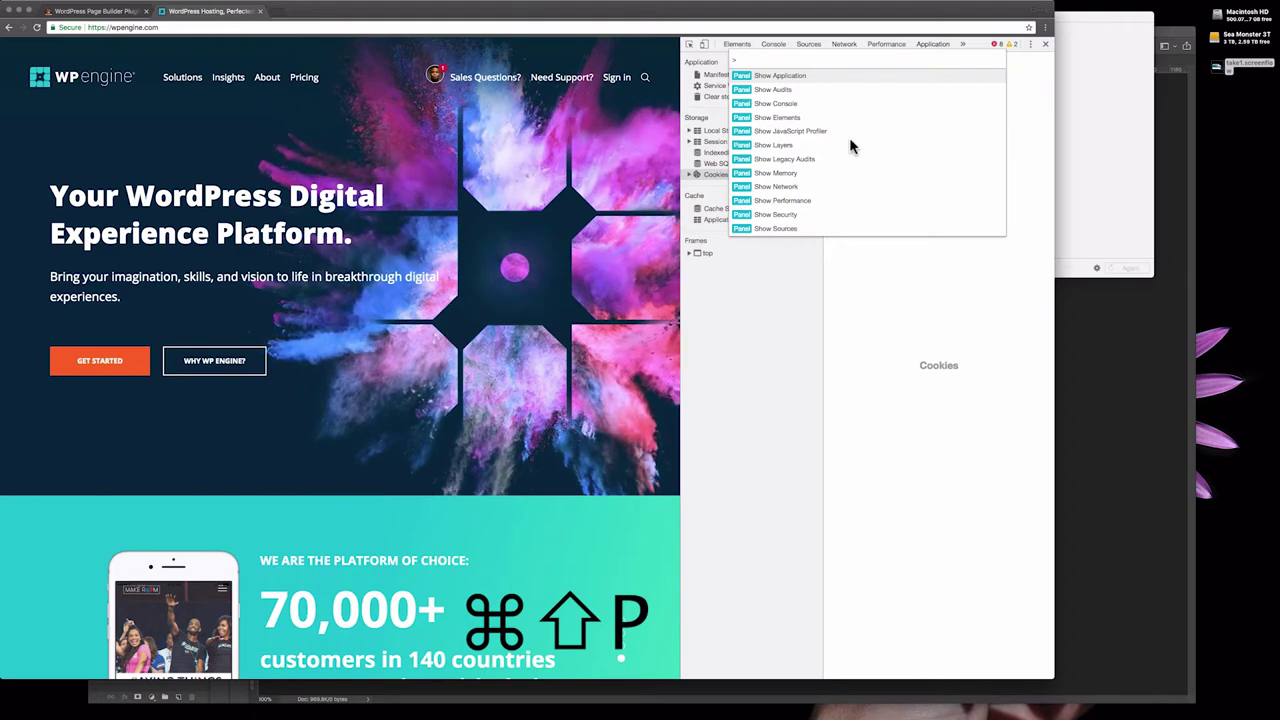
text(scree)
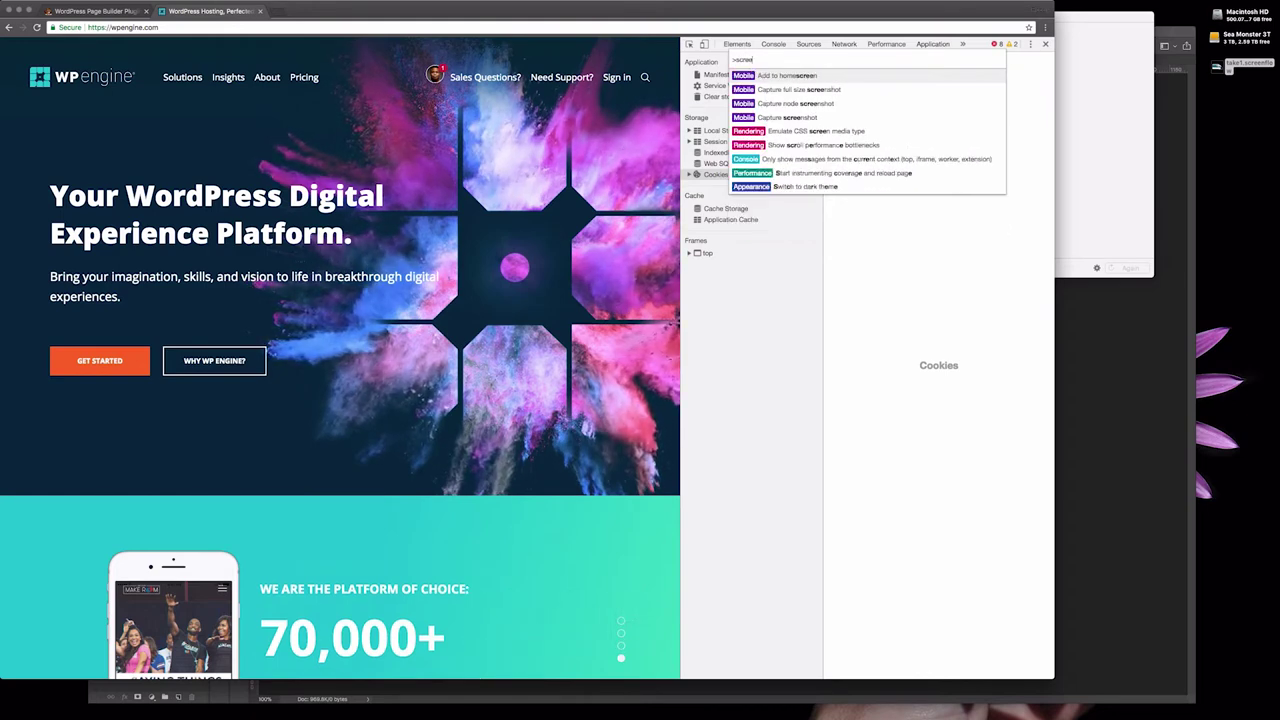
click(805, 91)
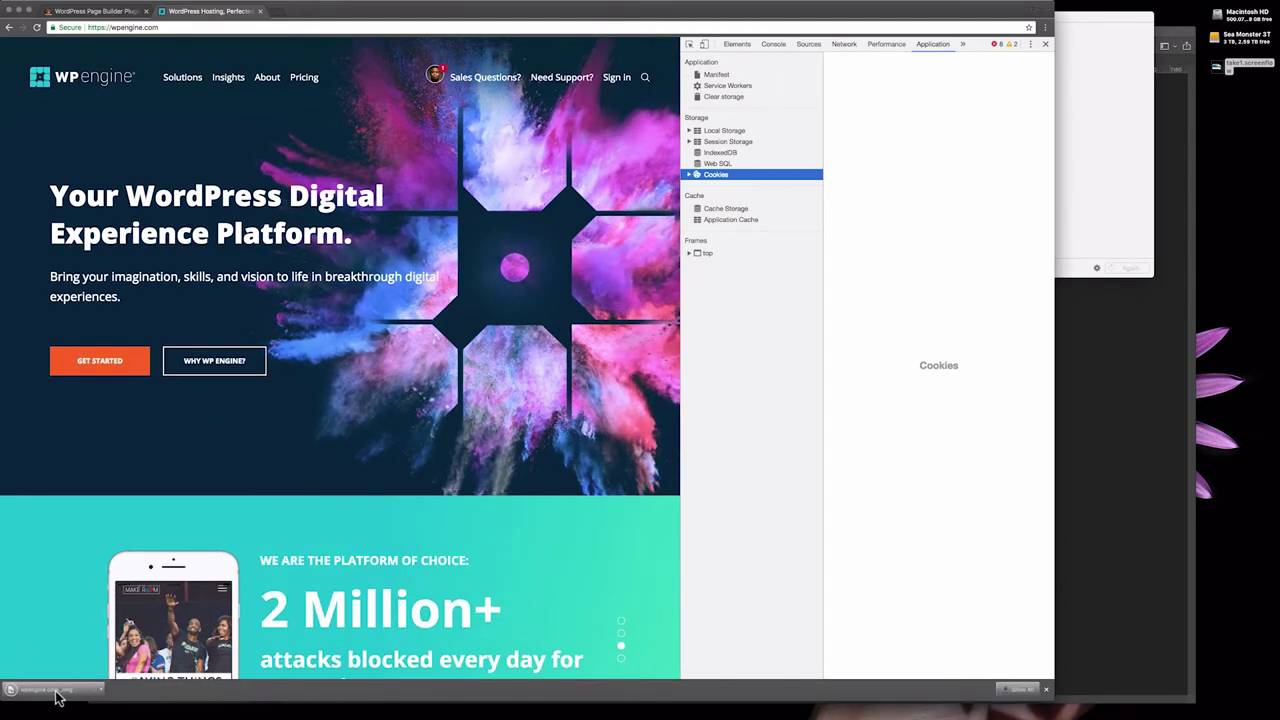
Open the downloaded wpengine.com_.png in Photoshop and crop it to the top two sections
mouse_move(955, 712)
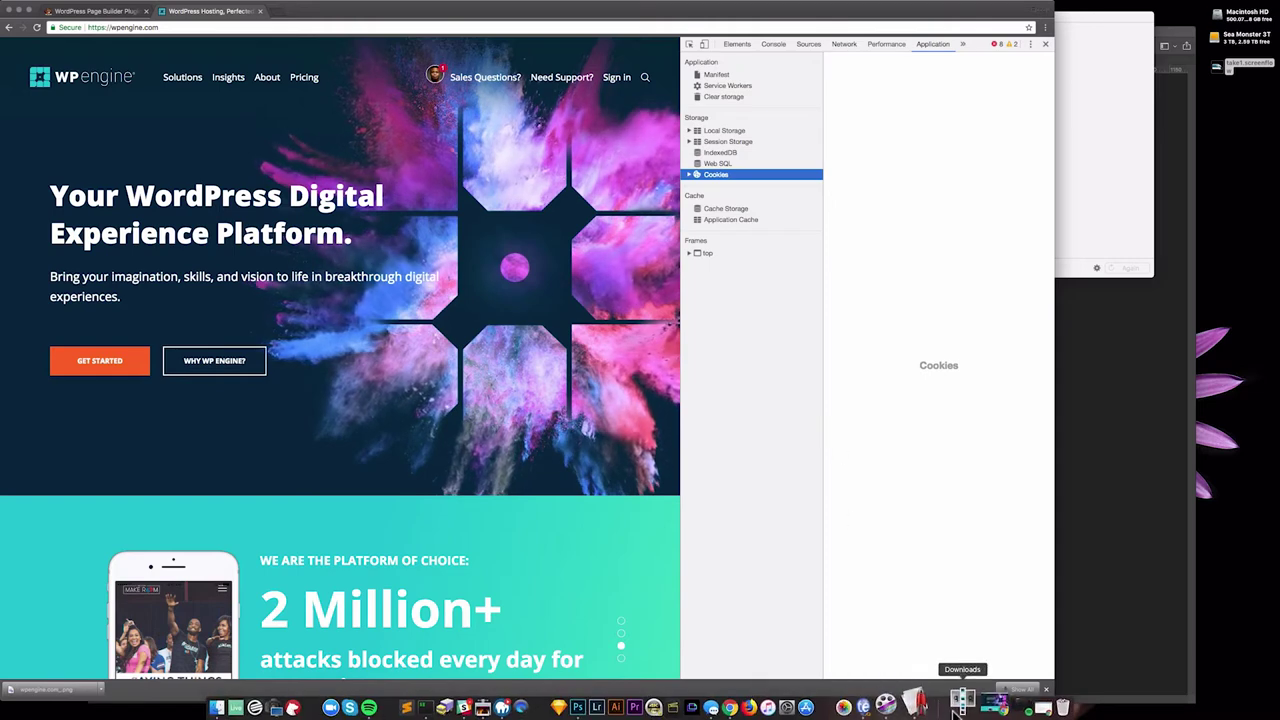
click(958, 706)
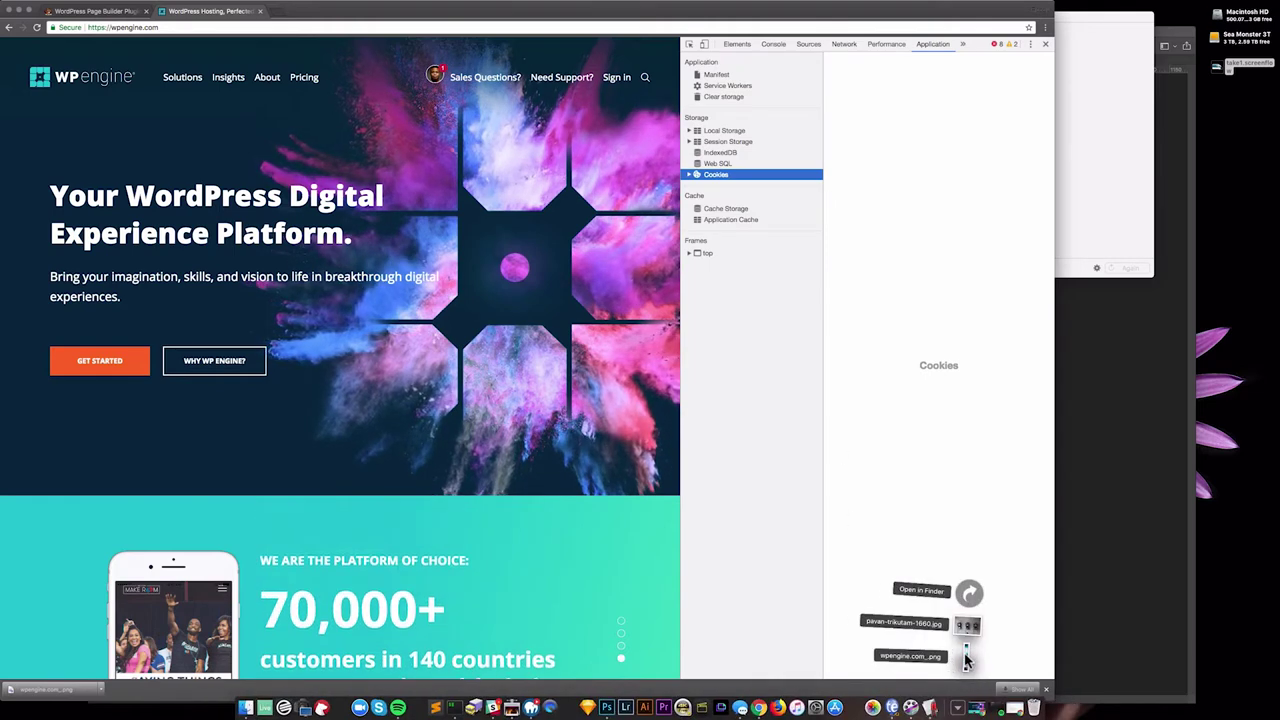
drag(966, 660, 608, 708)
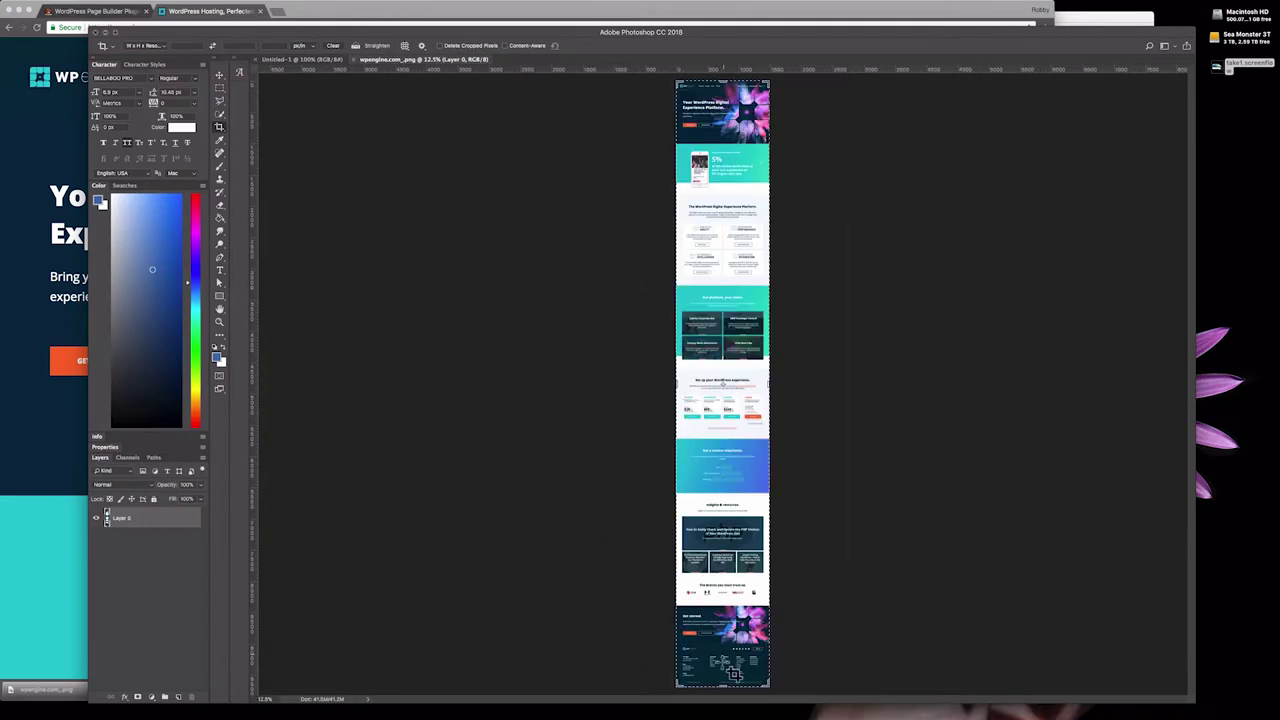
drag(722, 686, 709, 437)
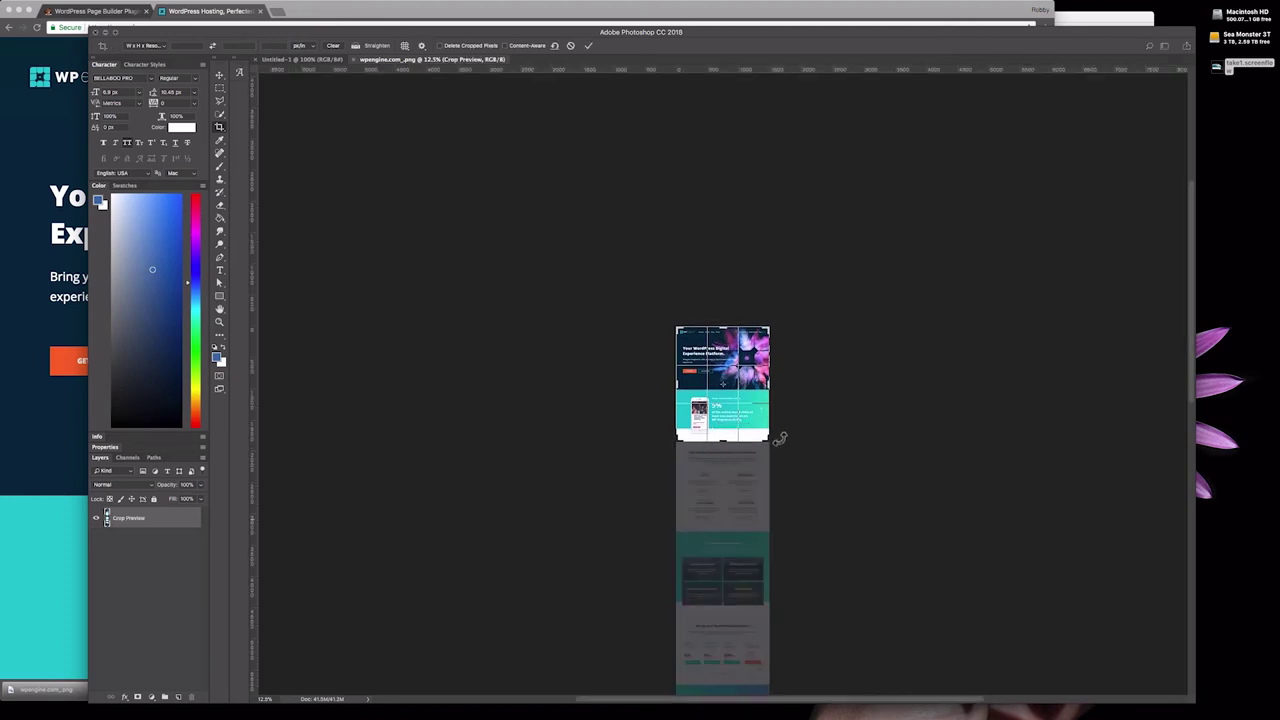
key(Return)
Resize the cropped screenshot to 600 px wide
key(super+1)
key(super+alt+i)
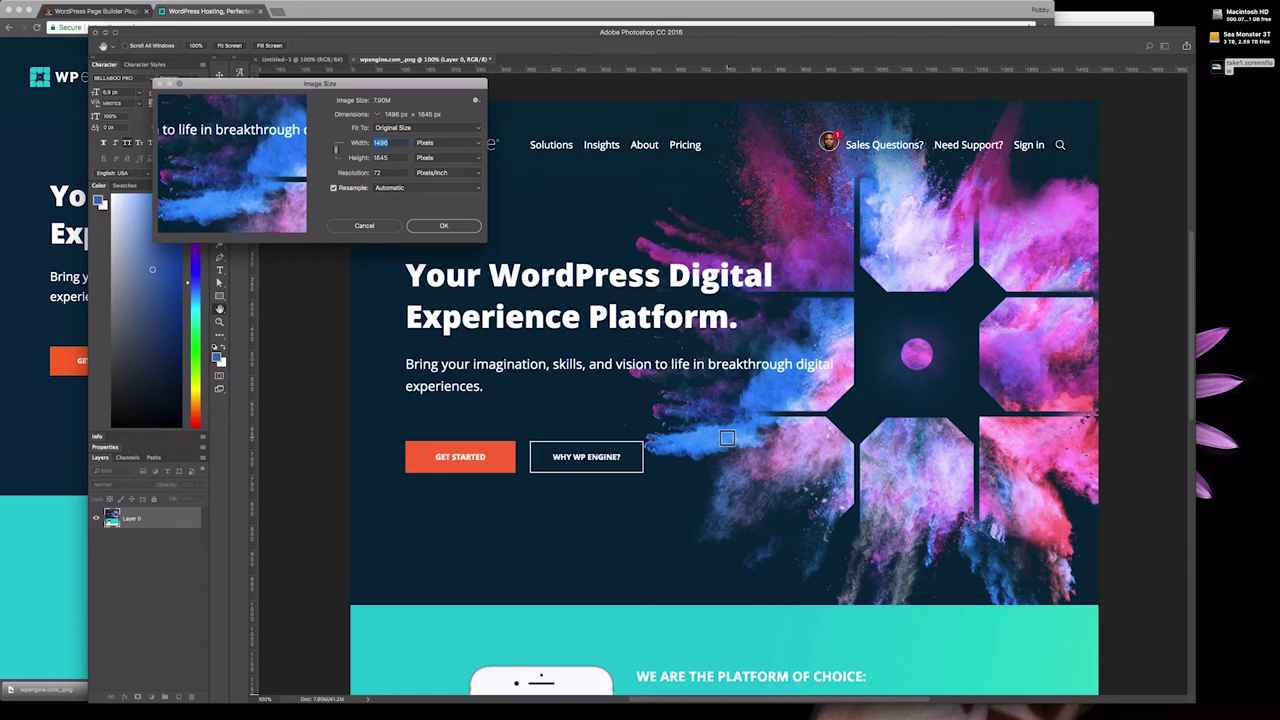
text(600)
key(Return)
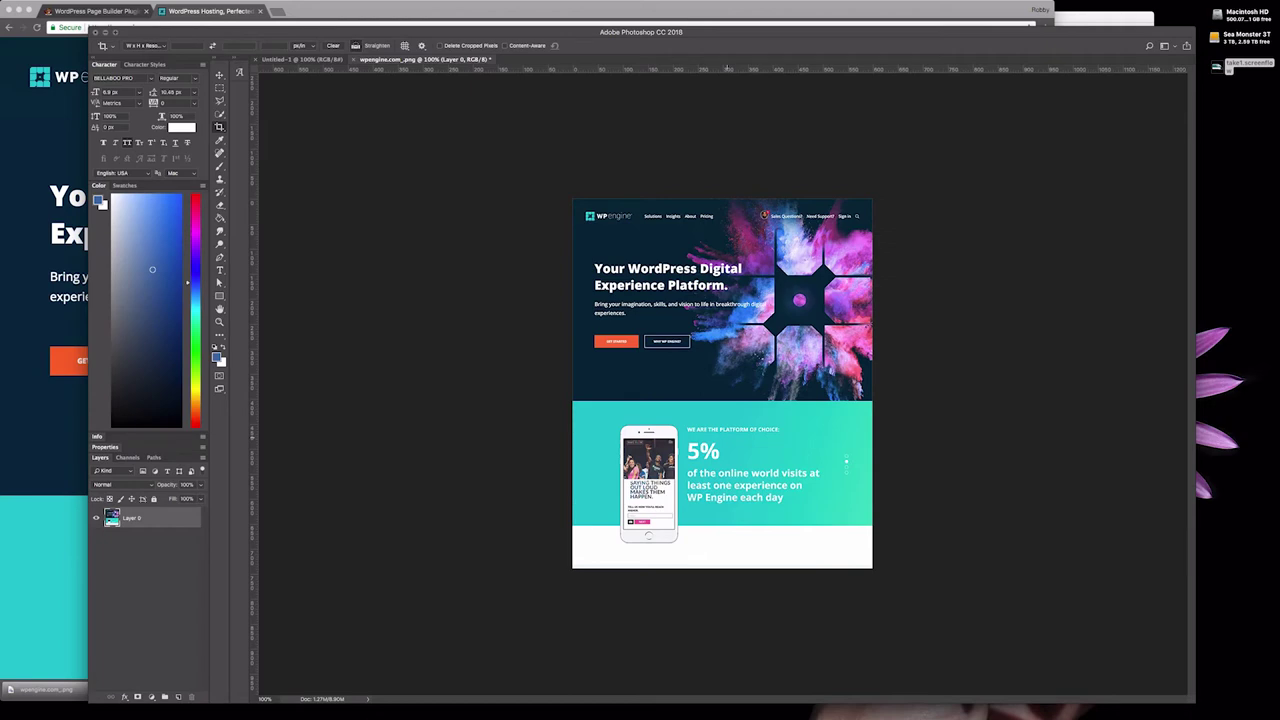
key(super+alt+shift+s)
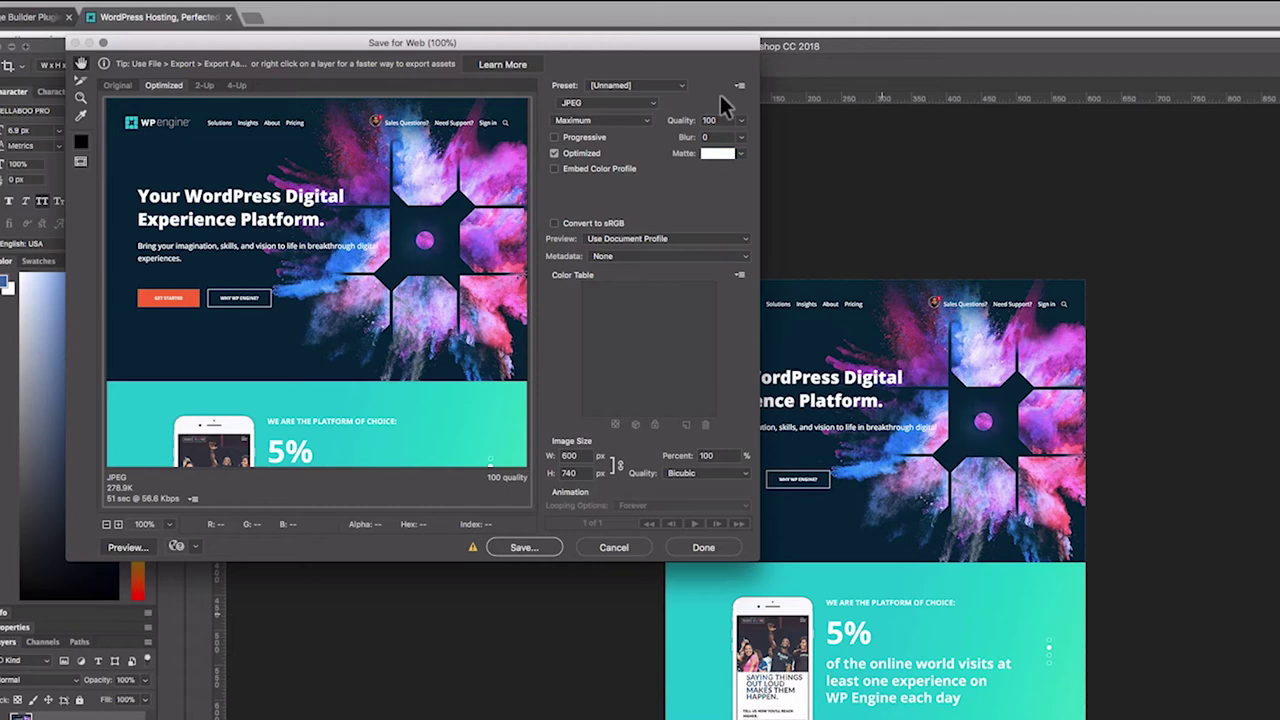
Preview the JPEG web export at quality 35, 60 and 80
click(720, 120)
text(35)
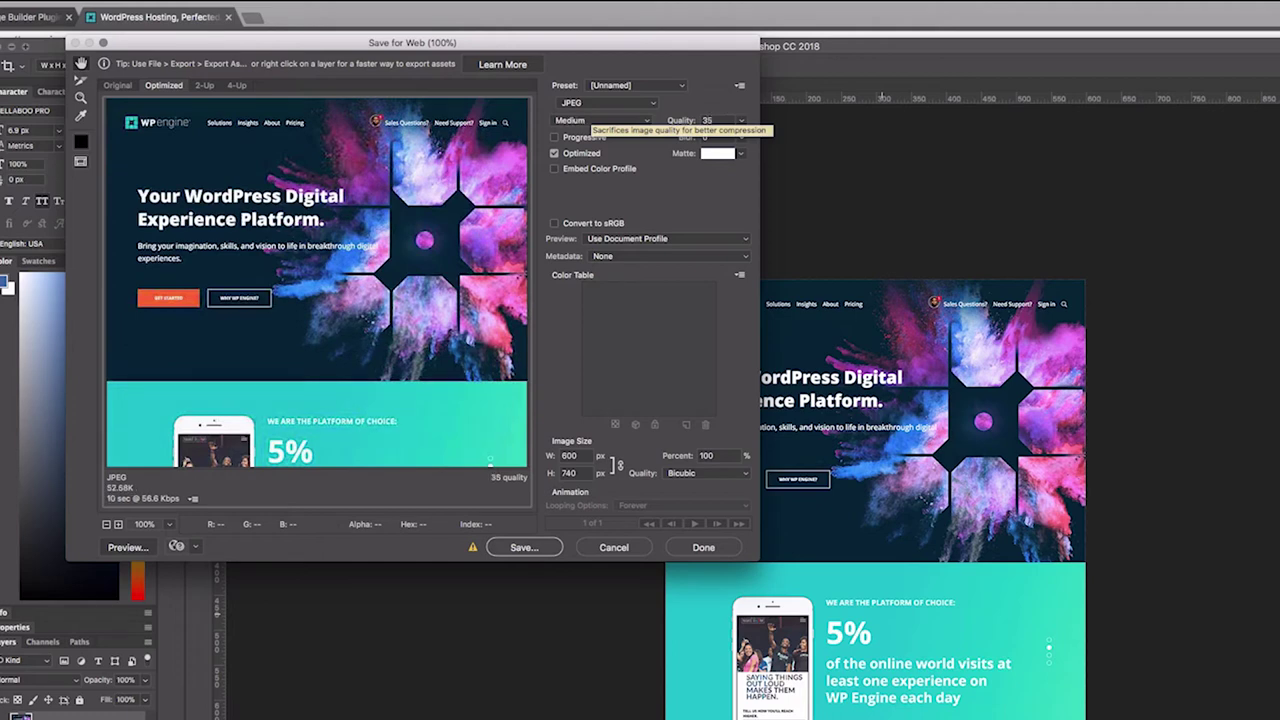
key(Return)
text(60)
key(Return)
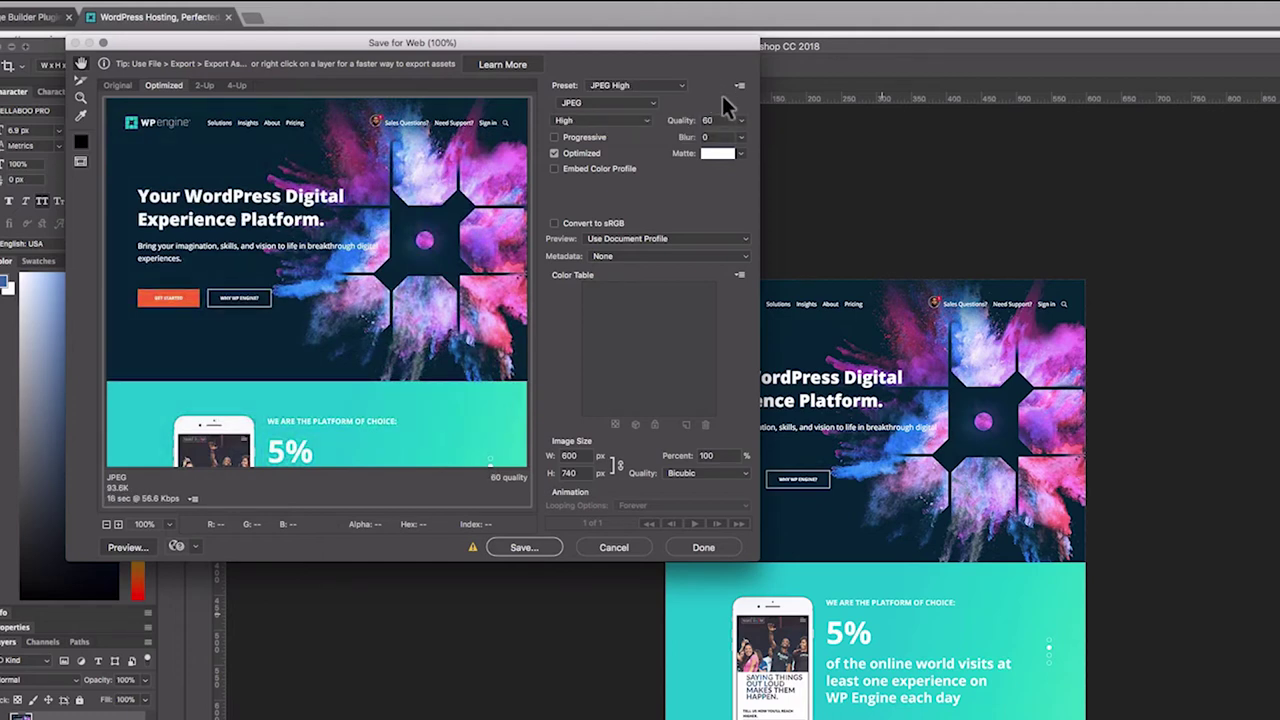
key(Return)
text(80)
key(Return)
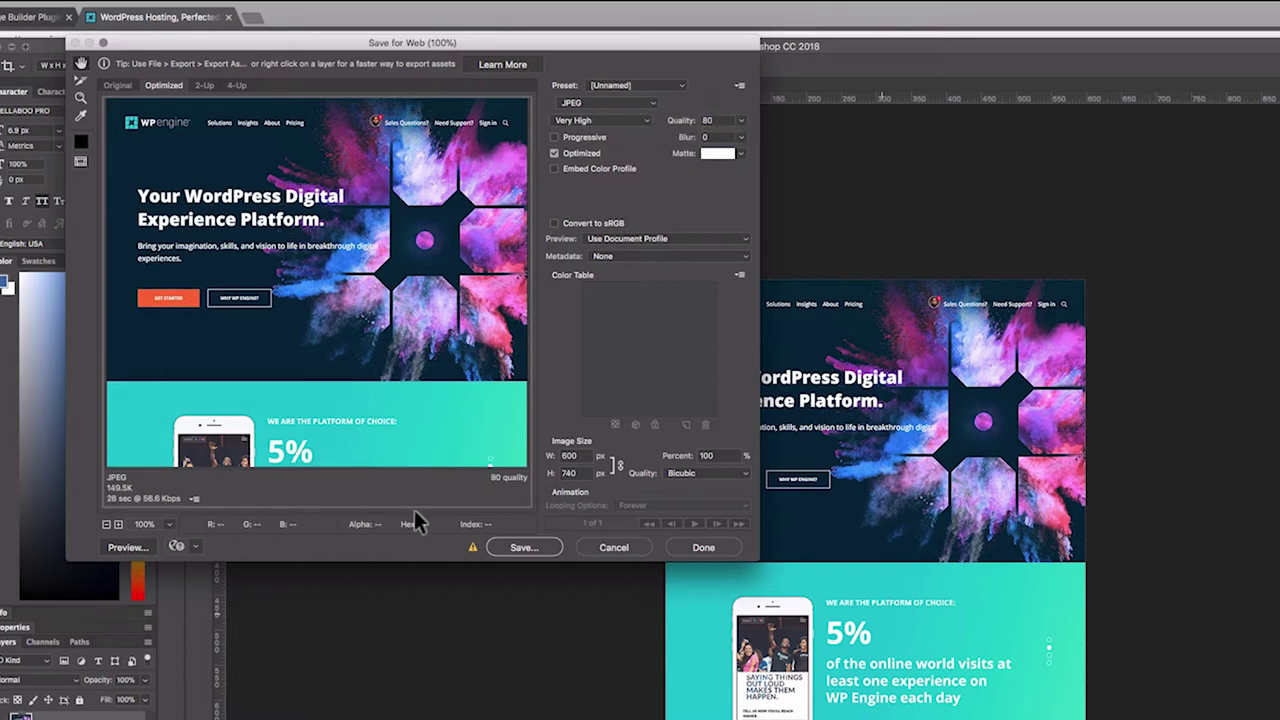
Compare quality 85 and 40, then set JPEG quality 100 and save
double_click(706, 119)
text(85)
text(40)
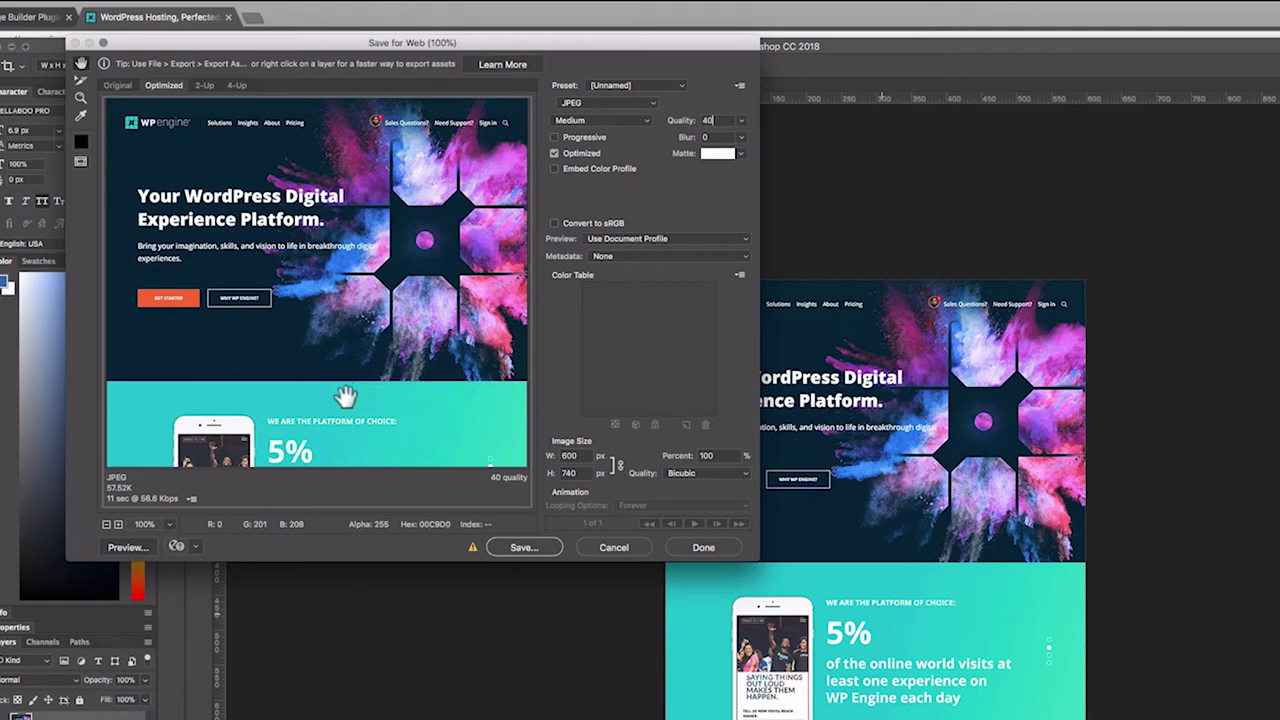
text(100)
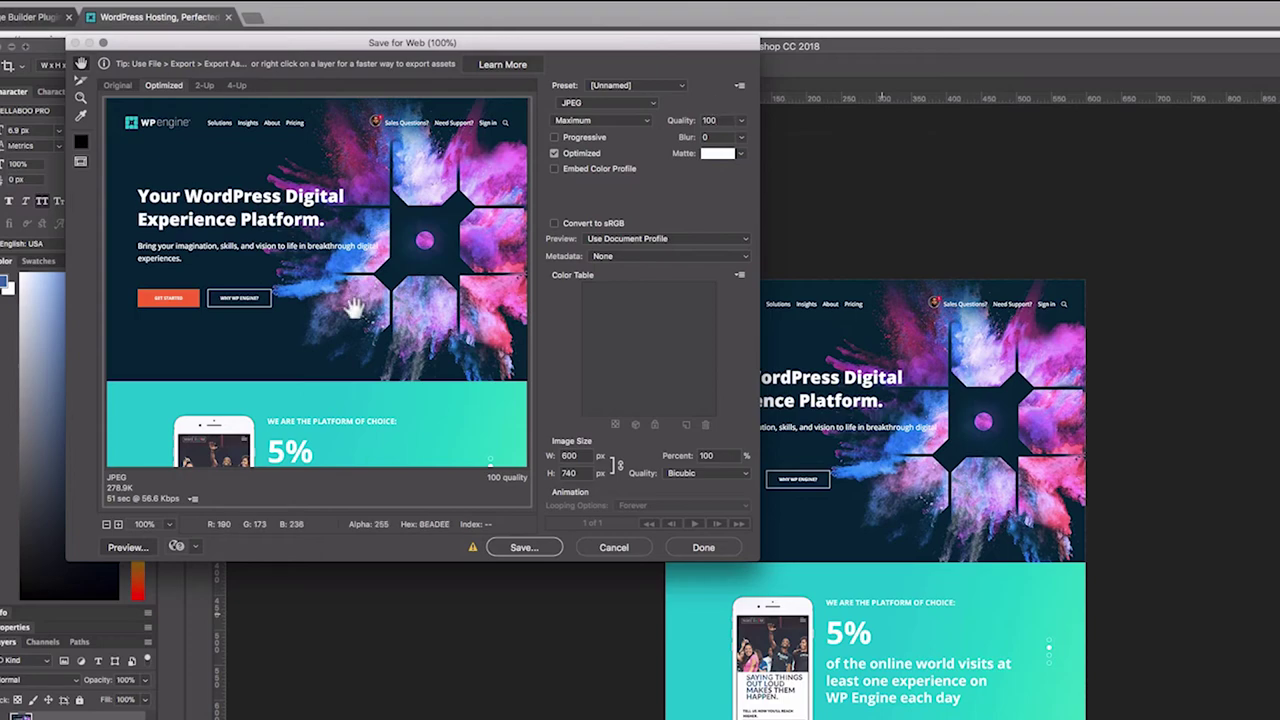
click(524, 547)
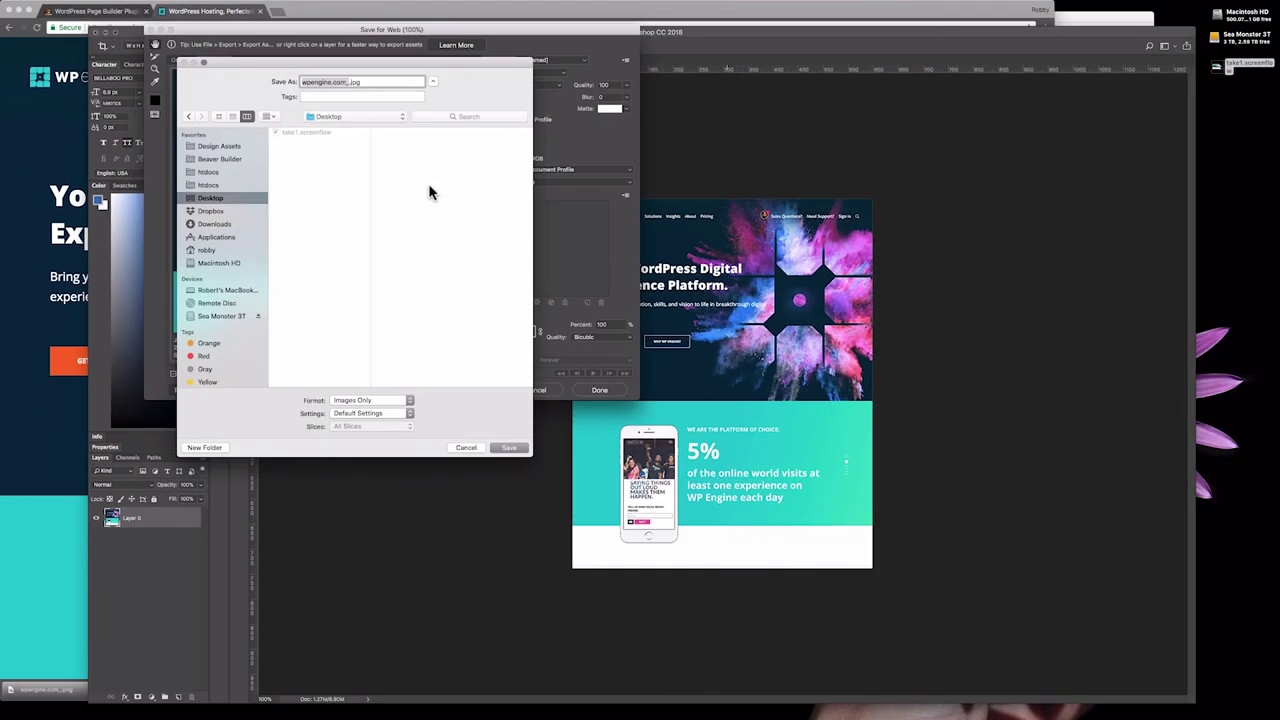
Save the JPEG to the Desktop as wpe.jpg
text(wpe)
key(Return)
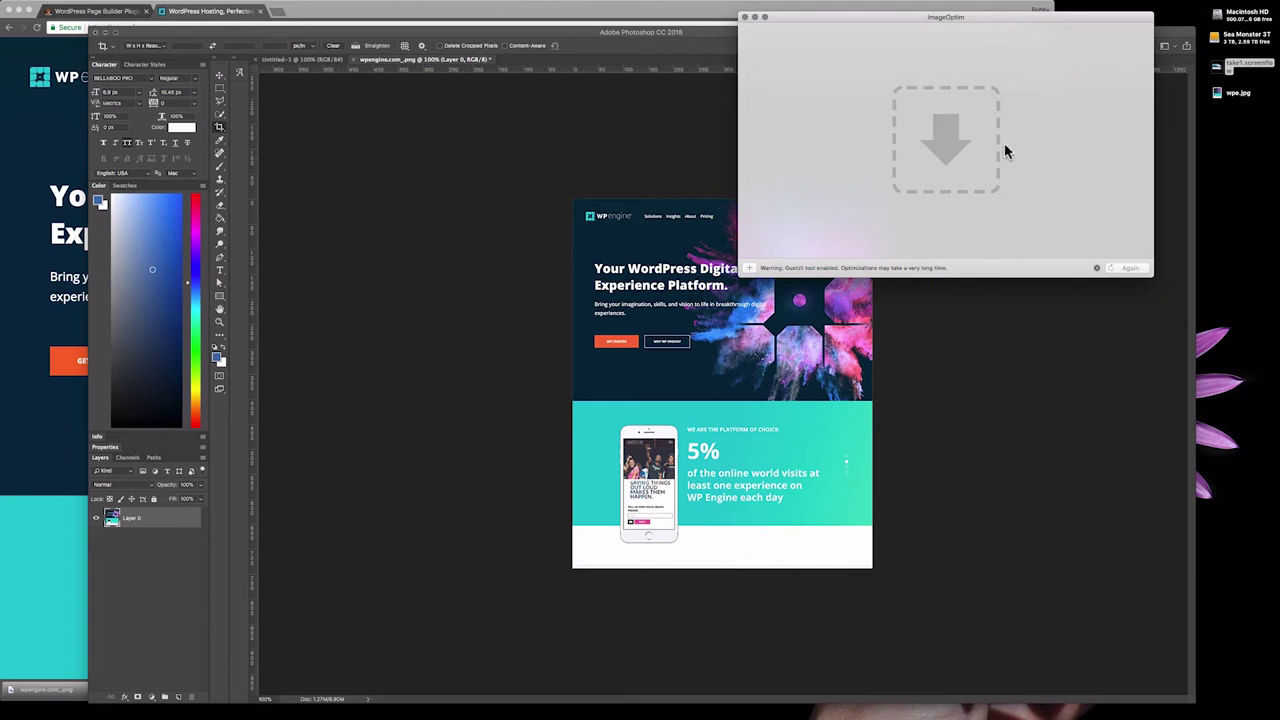
click(1097, 270)
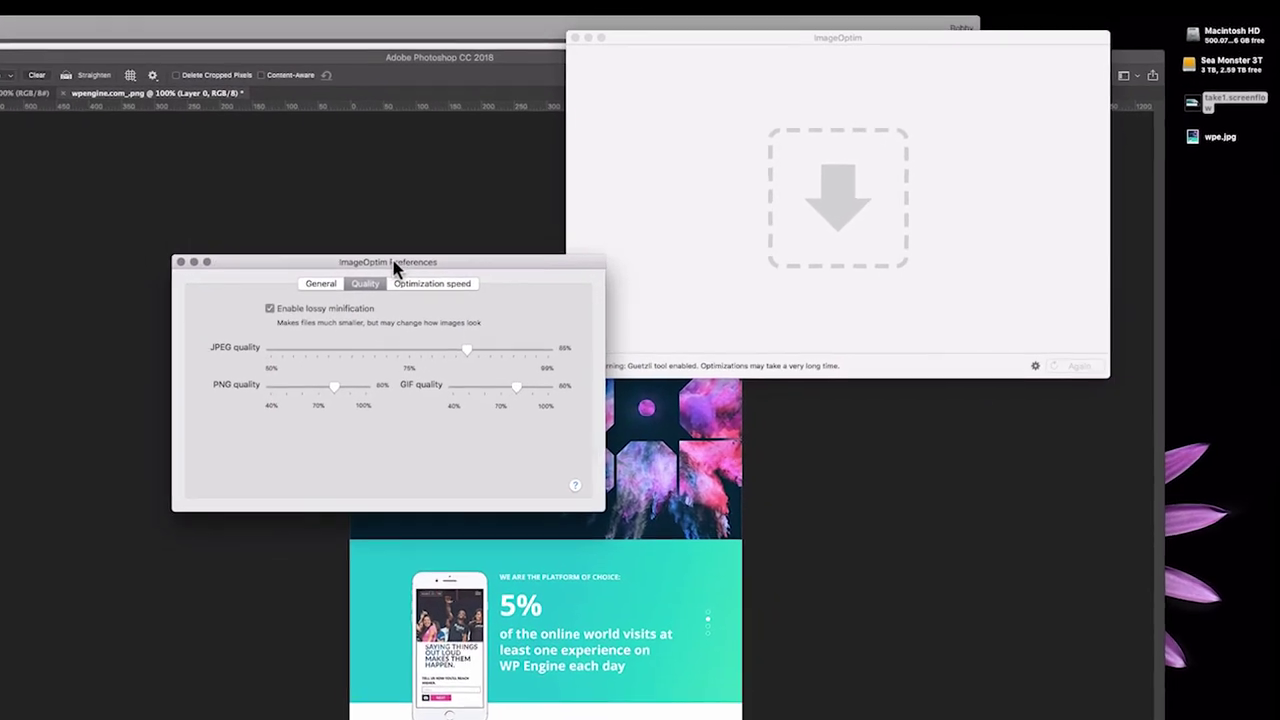
click(435, 244)
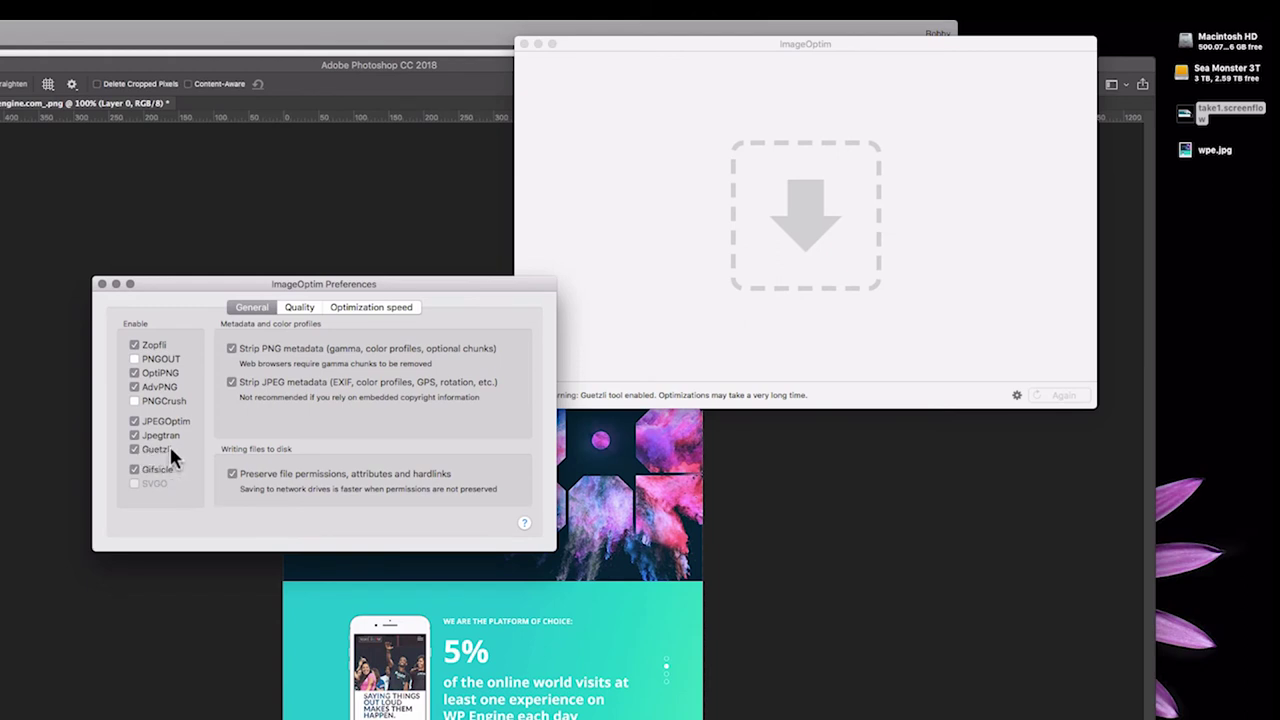
click(134, 451)
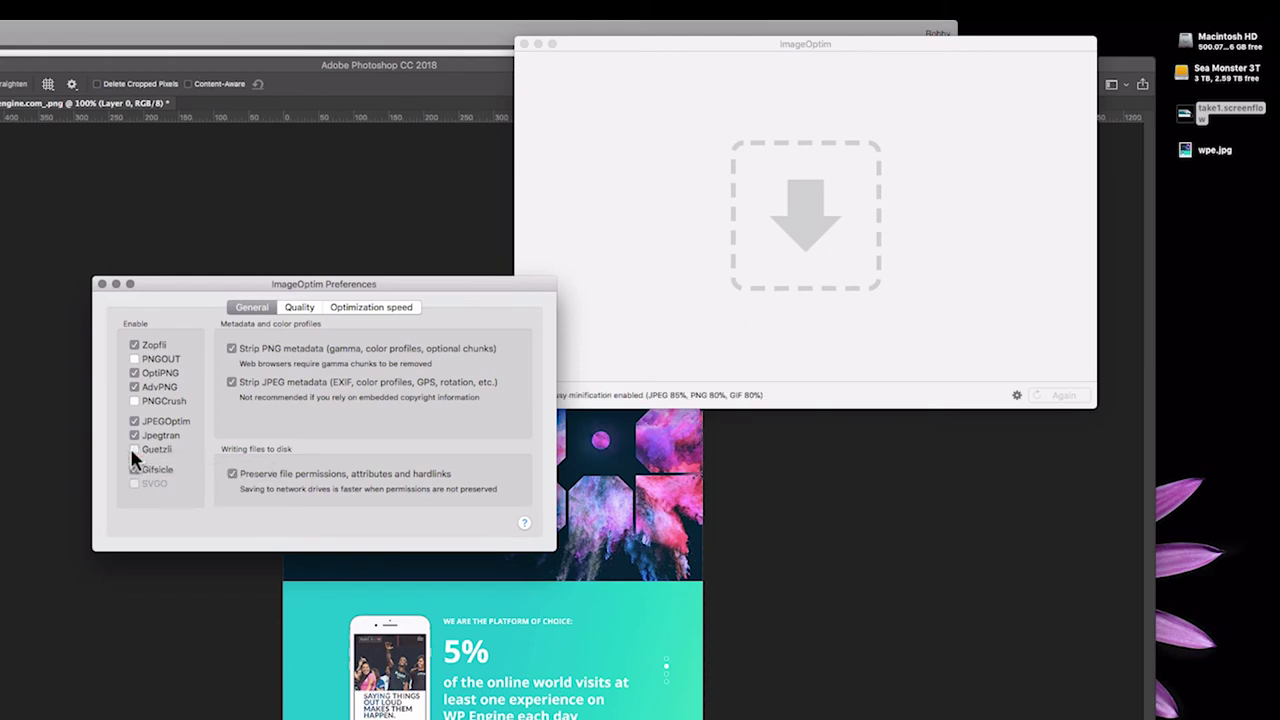
click(133, 449)
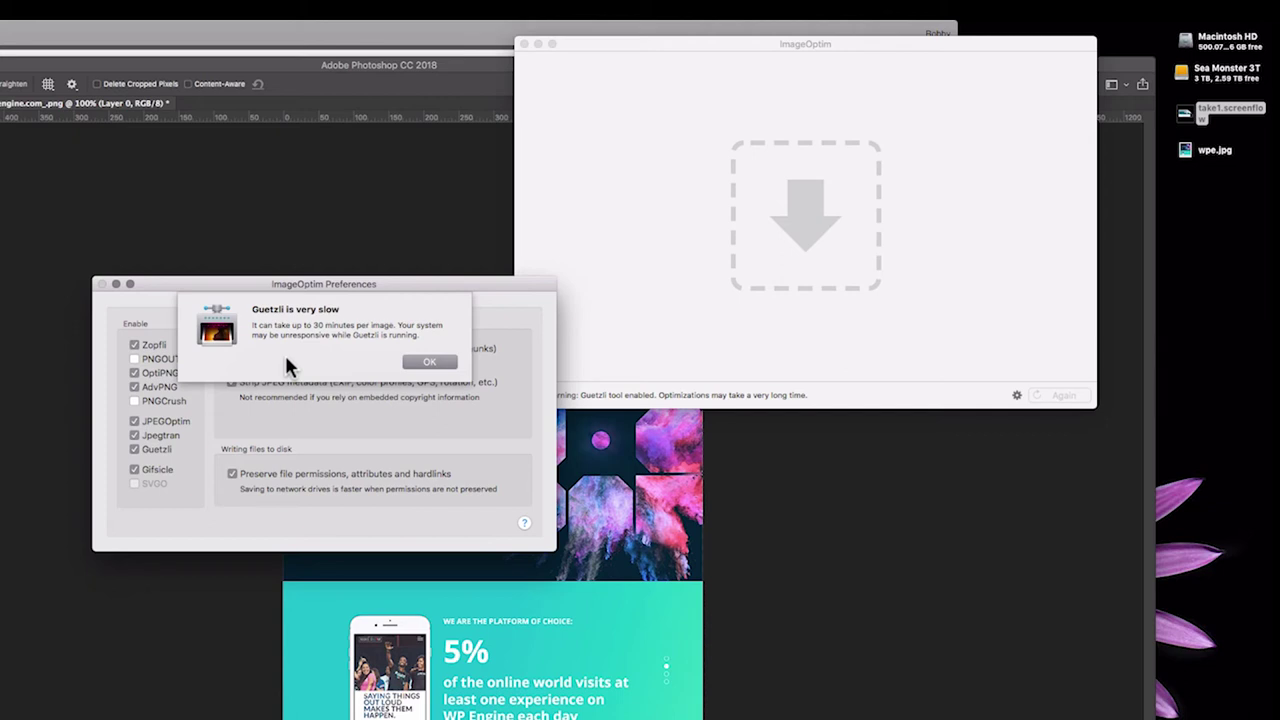
click(430, 362)
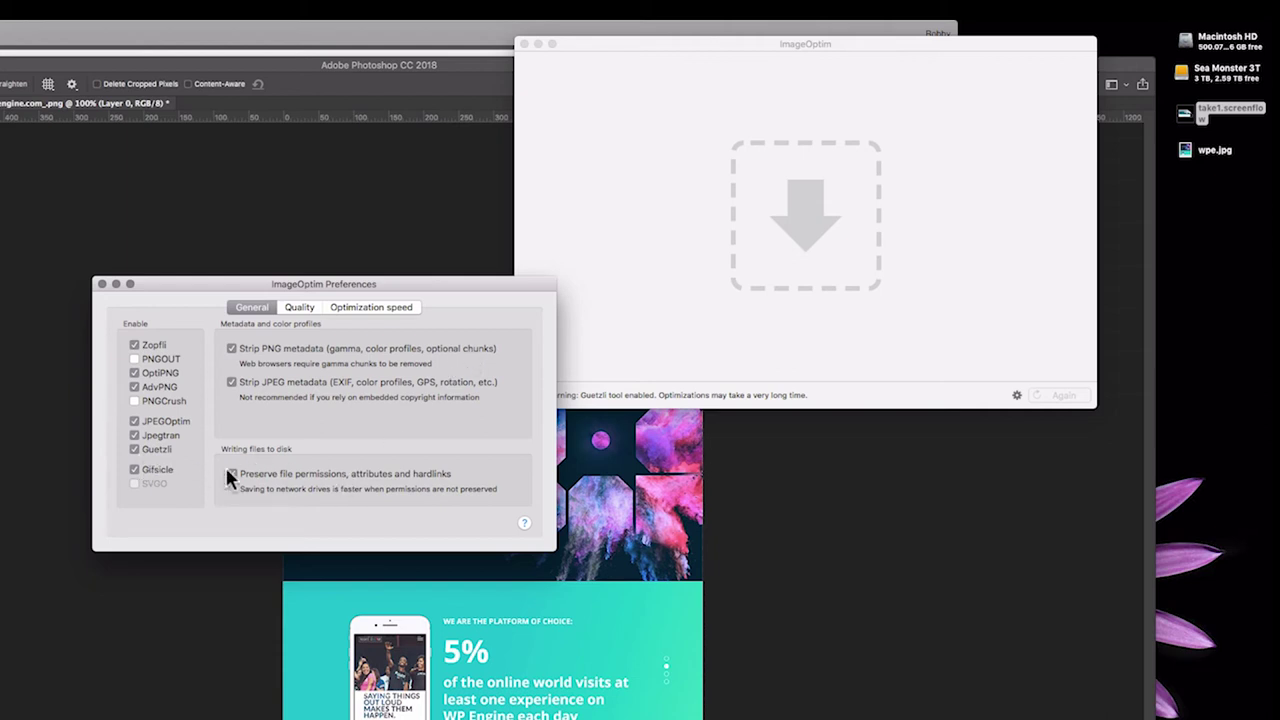
click(301, 309)
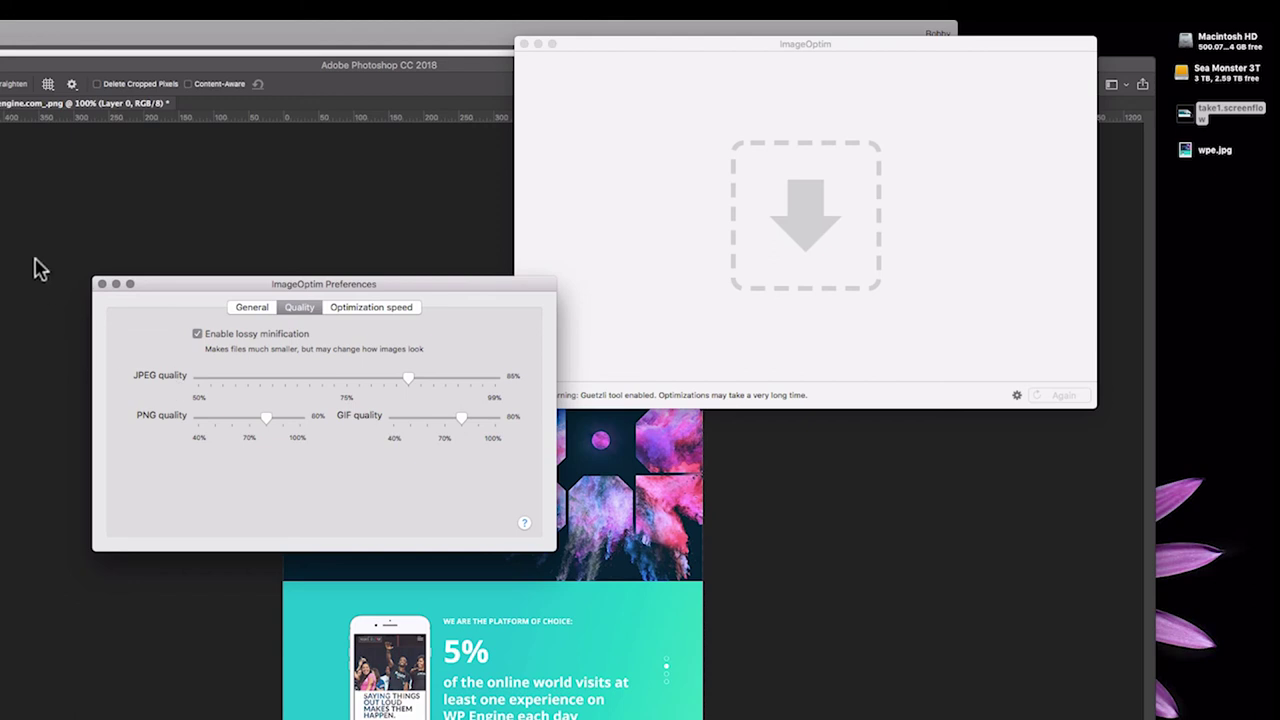
Add wpe.jpg to ImageOptim and compress it with Guetzli to 68,245 bytes (76.1% saving)
click(102, 285)
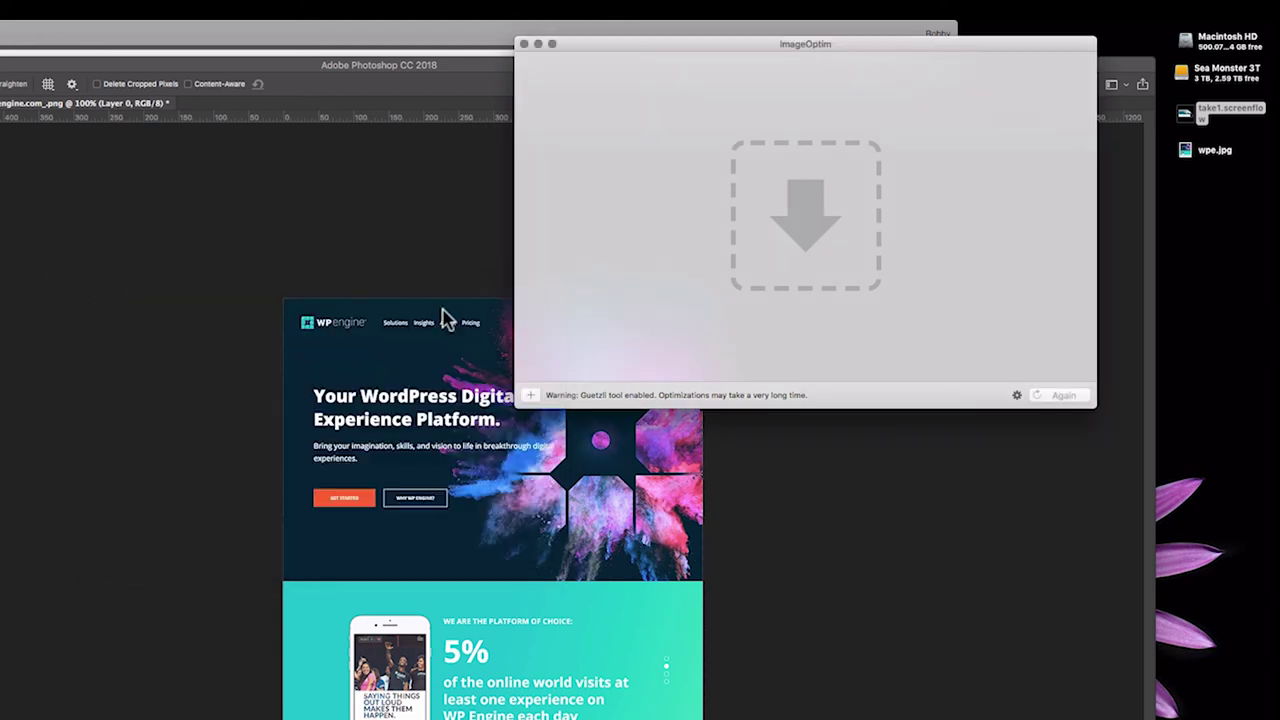
click(1233, 175)
drag(1215, 152, 900, 220)
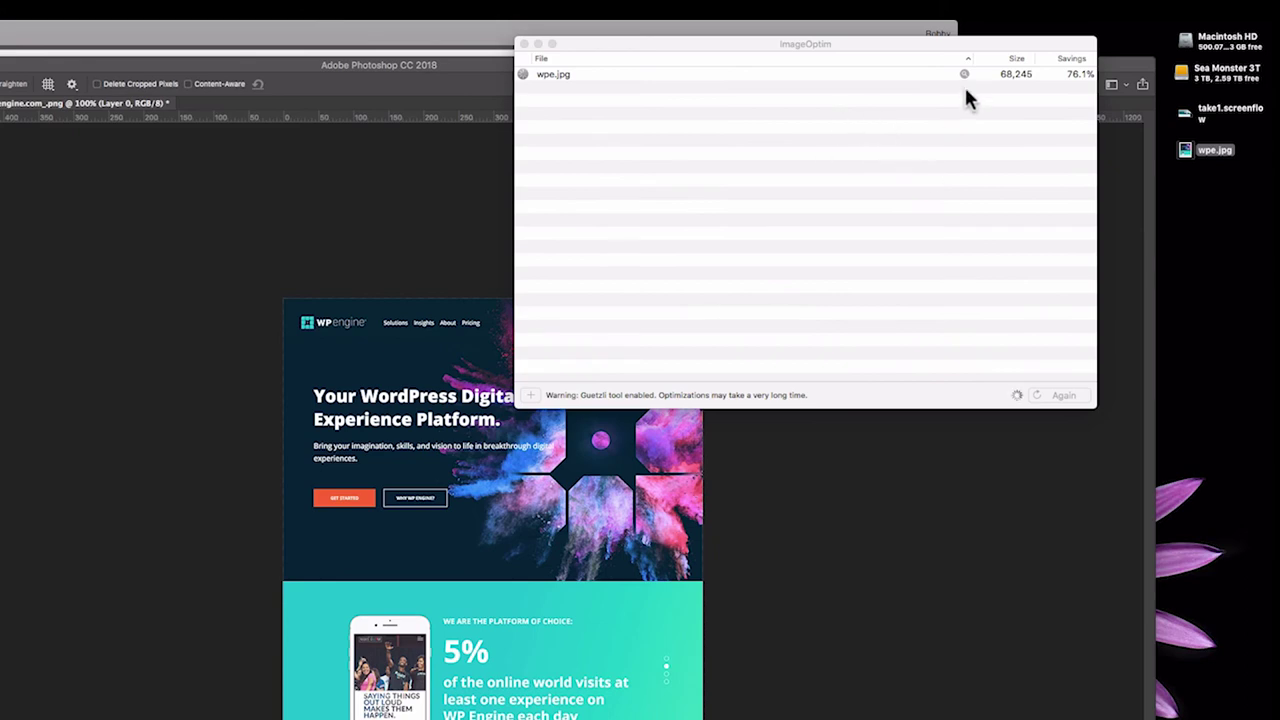